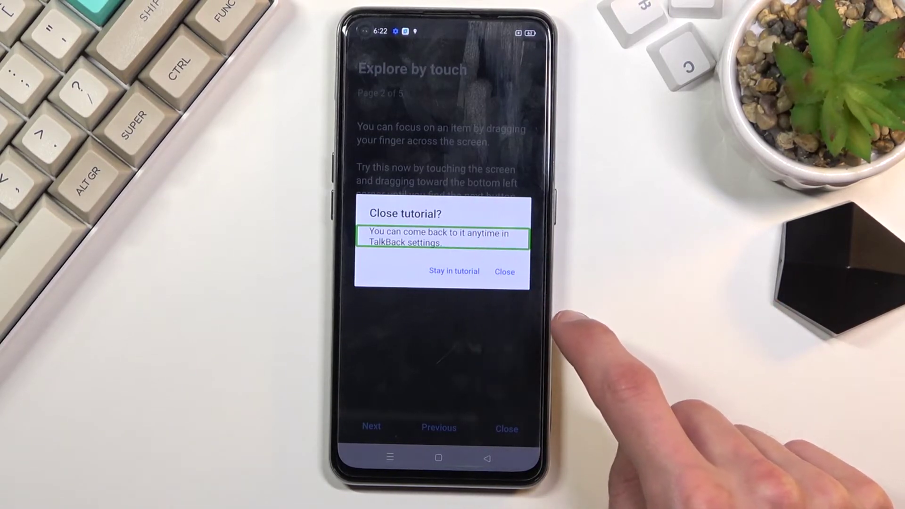
- Close the TalkBack tutorial and confirm in the Close tutorial? dialog
{"action": "left_click", "coordinate": [503, 271]}
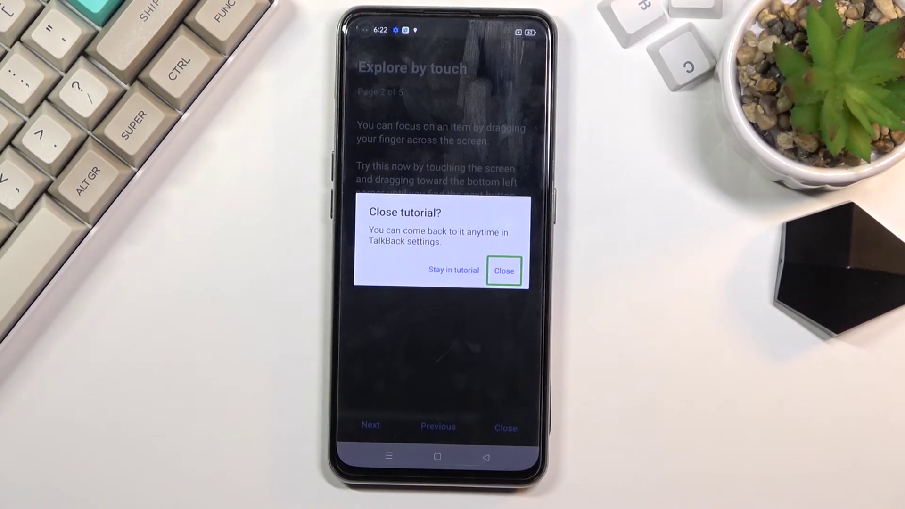
{"action": "double_click", "coordinate": [503, 271]}
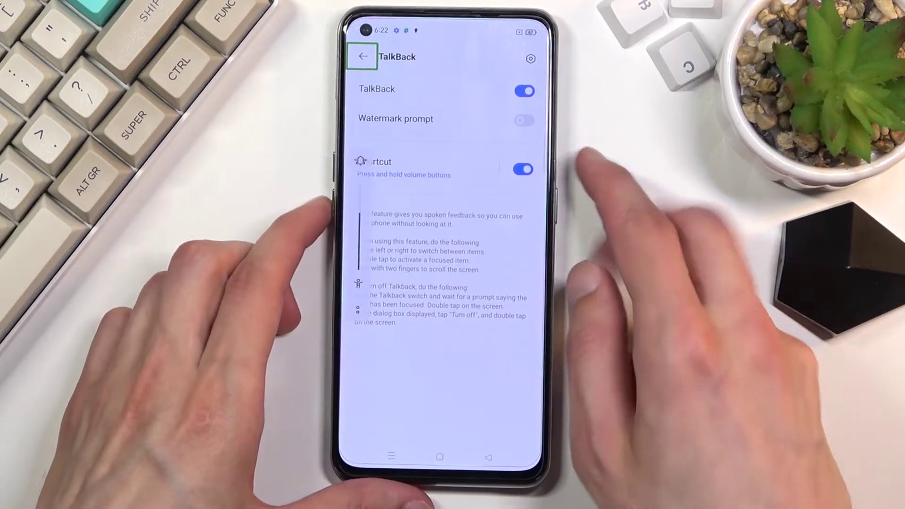
{"action": "left_click_drag", "start_coordinate": [354, 233], "coordinate": [397, 233]}
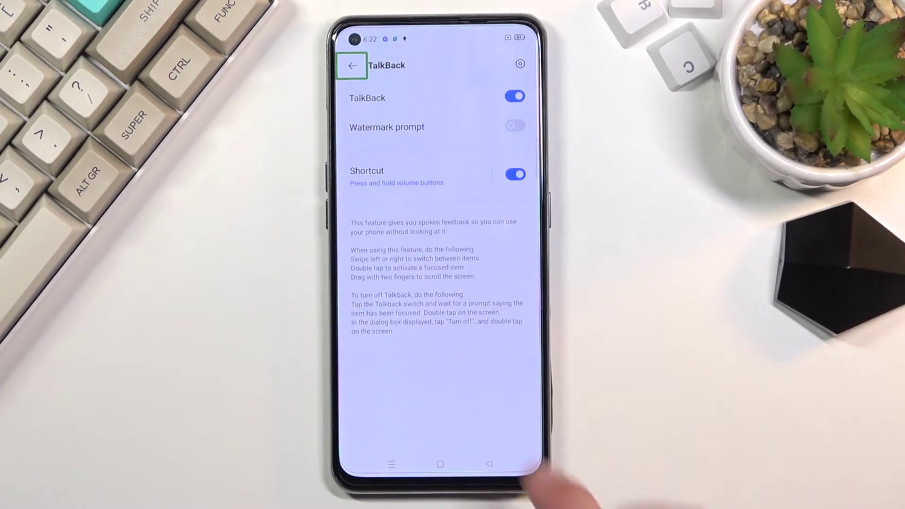
{"action": "left_click", "coordinate": [353, 65]}
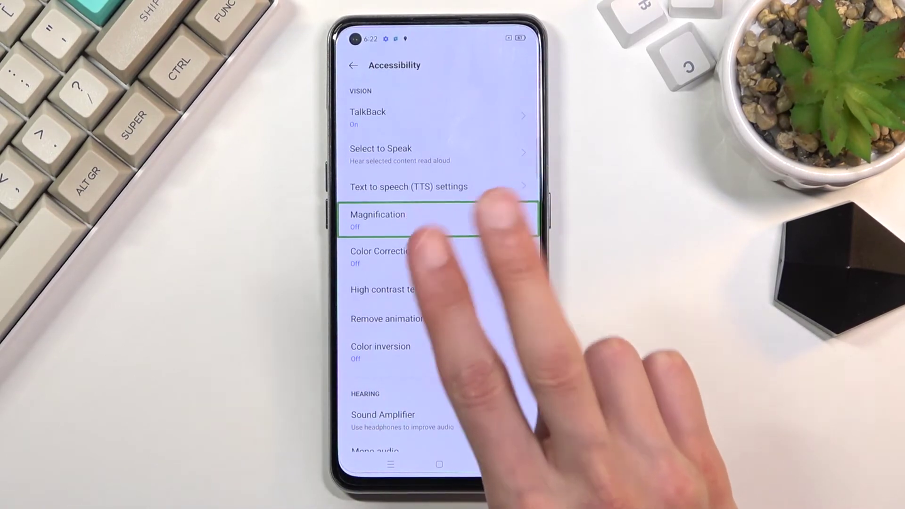
{"action": "scroll", "coordinate": [425, 318], "scroll_direction": "down", "scroll_amount": 5}
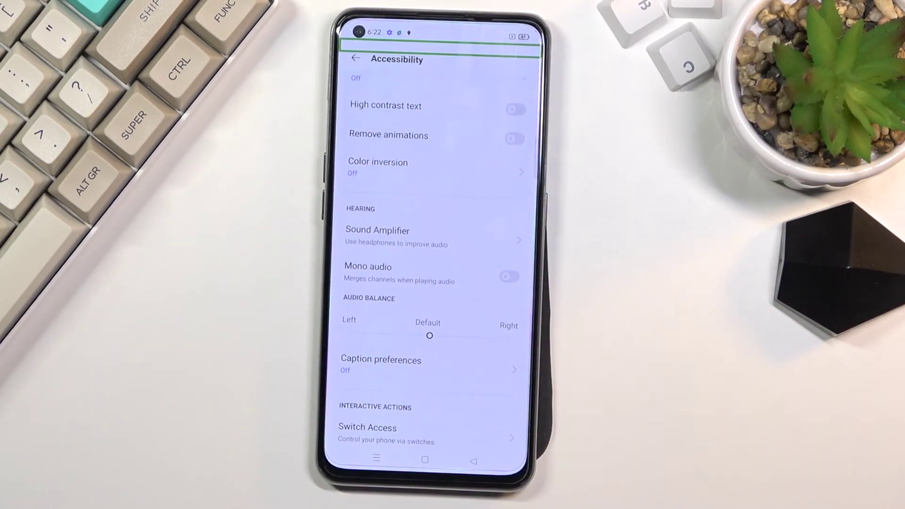
{"action": "scroll", "coordinate": [424, 283], "scroll_direction": "up", "scroll_amount": 5}
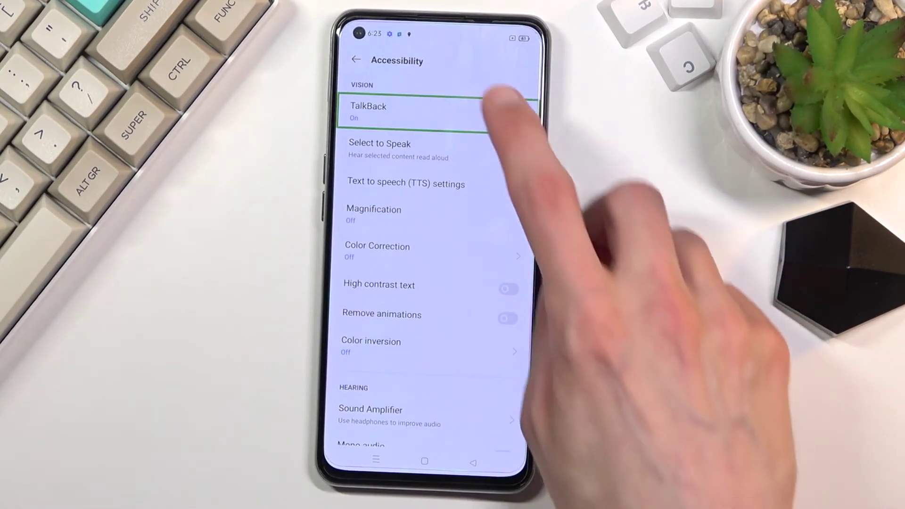
{"action": "double_click", "coordinate": [425, 110]}
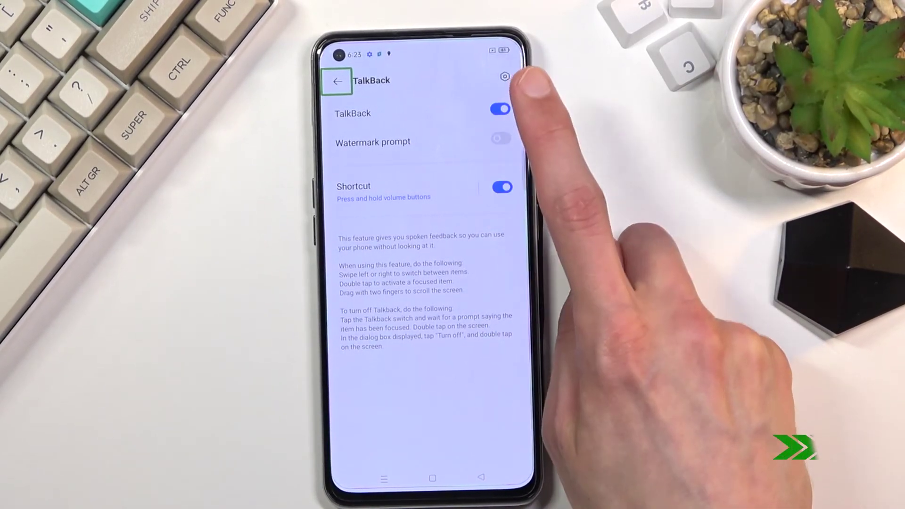
- Turn the TalkBack toggle off, confirm Stop, and go back to Accessibility
{"action": "double_click", "coordinate": [500, 109]}
{"action": "double_click", "coordinate": [472, 280]}
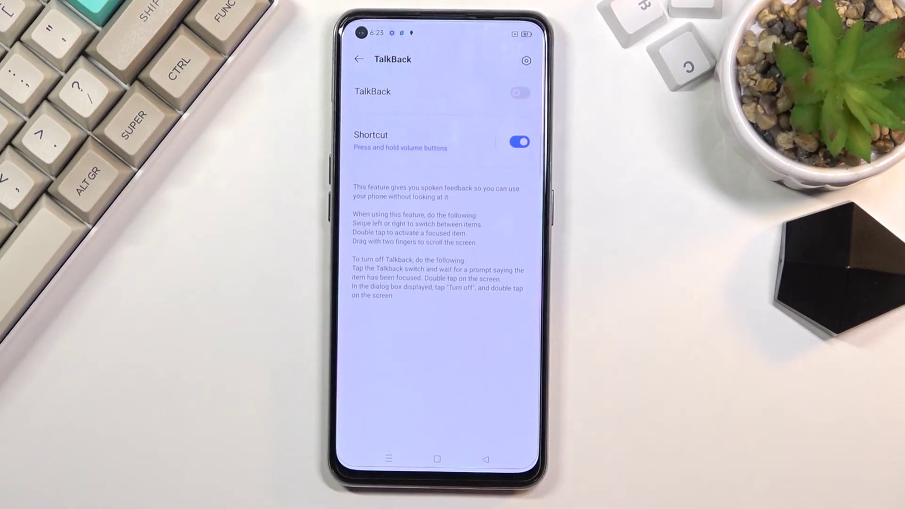
{"action": "left_click", "coordinate": [489, 459]}
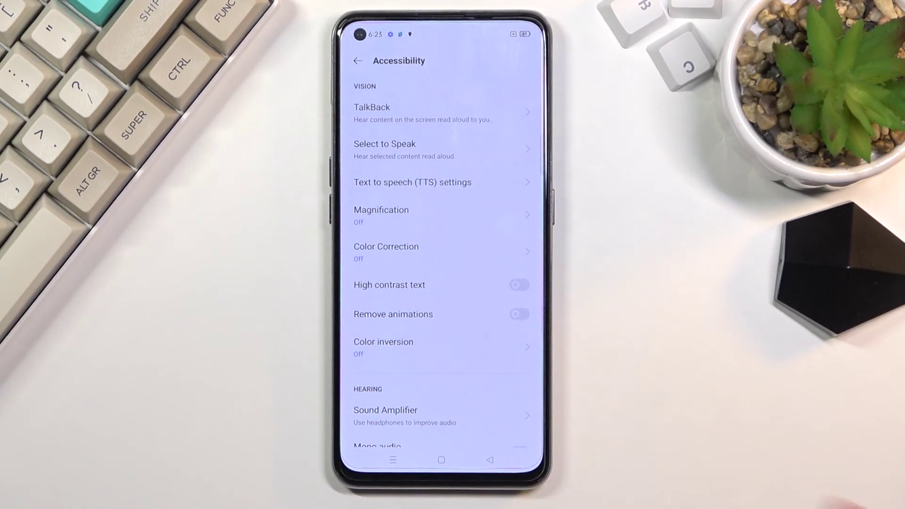
- Exit Settings to the home screen with the navigation bar's Home button
{"action": "left_click", "coordinate": [441, 461]}
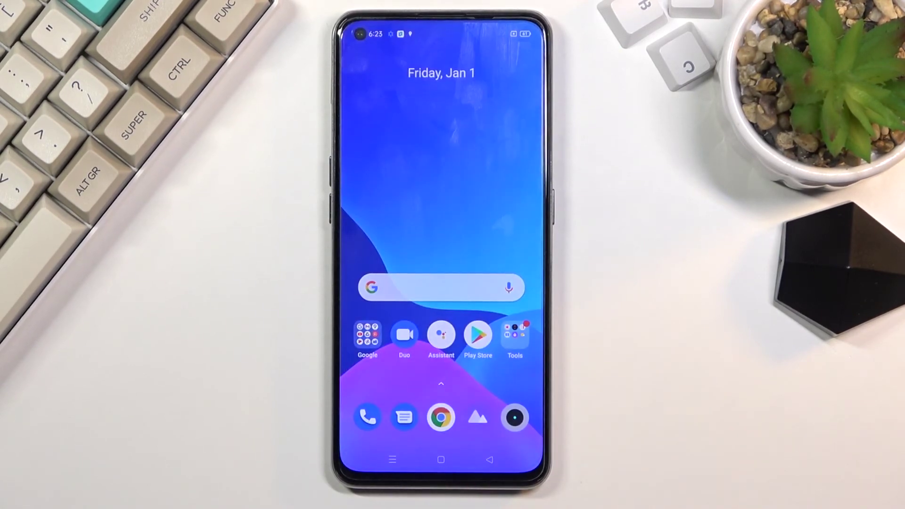